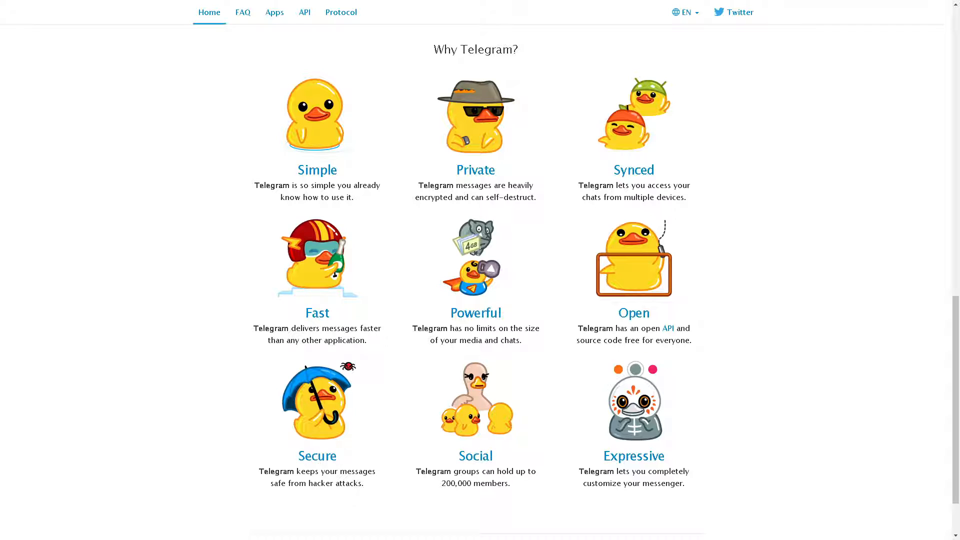
# Jump back to the top of the page before switching to the service notifications chat
pyautogui.press('Home')
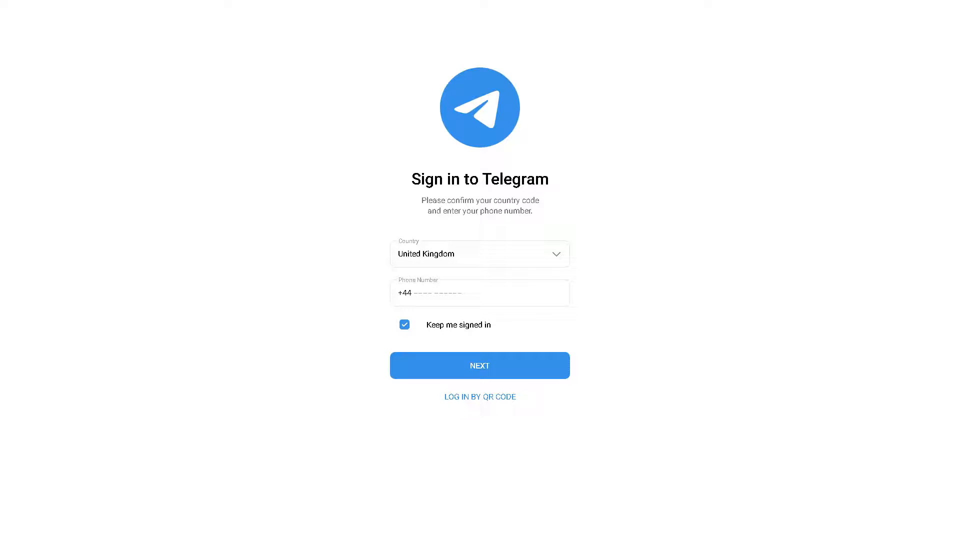
# Confirm the Country field and continue the phone-number sign-in with NEXT
pyautogui.click(493, 260)
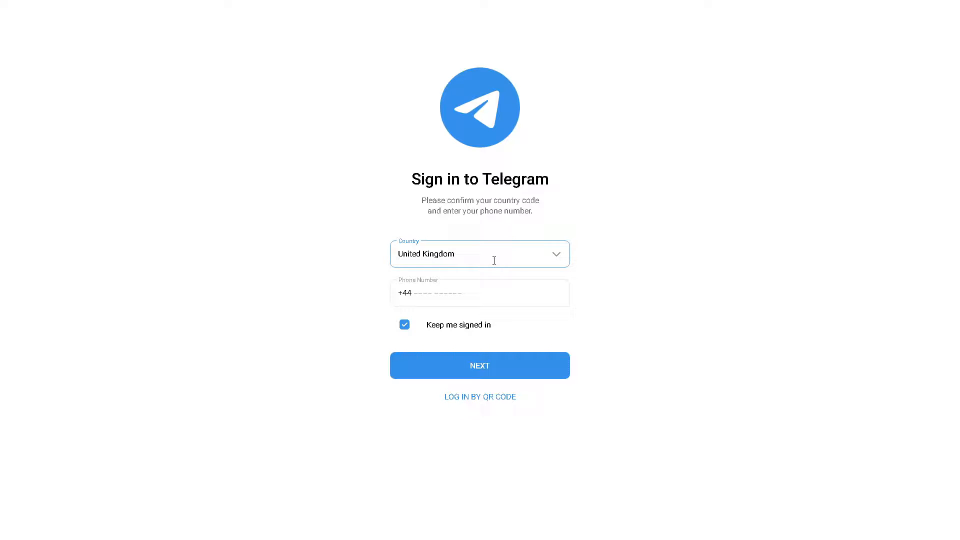
pyautogui.click(481, 330)
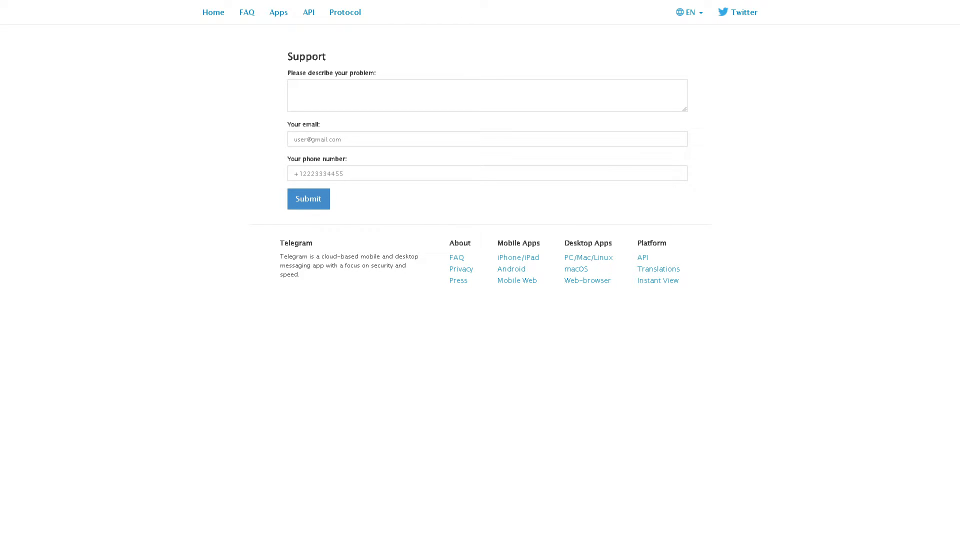
# Place the cursor in the 'Please describe your problem' box to enter the question title
pyautogui.click(516, 105)
pyautogui.write('How to Make Two Telegram Accounts with the Same Number')
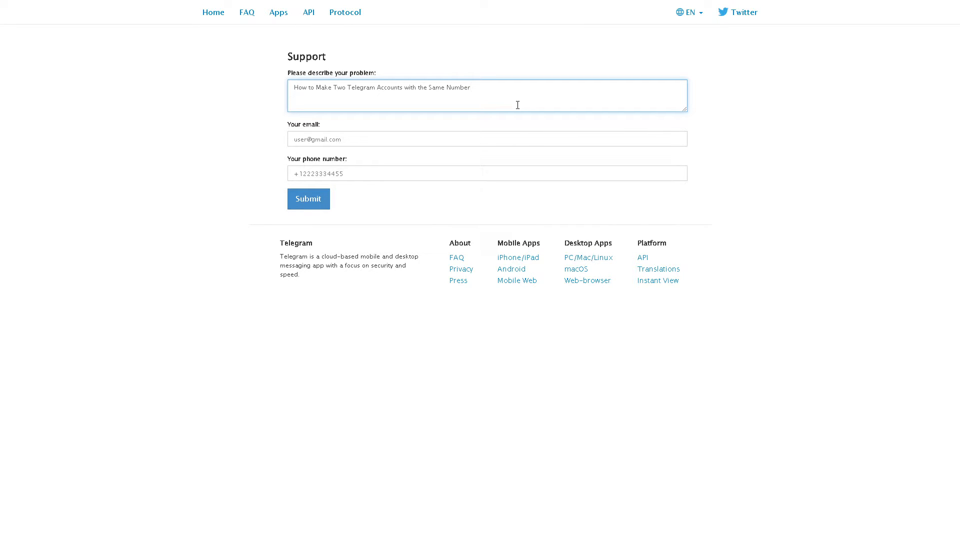